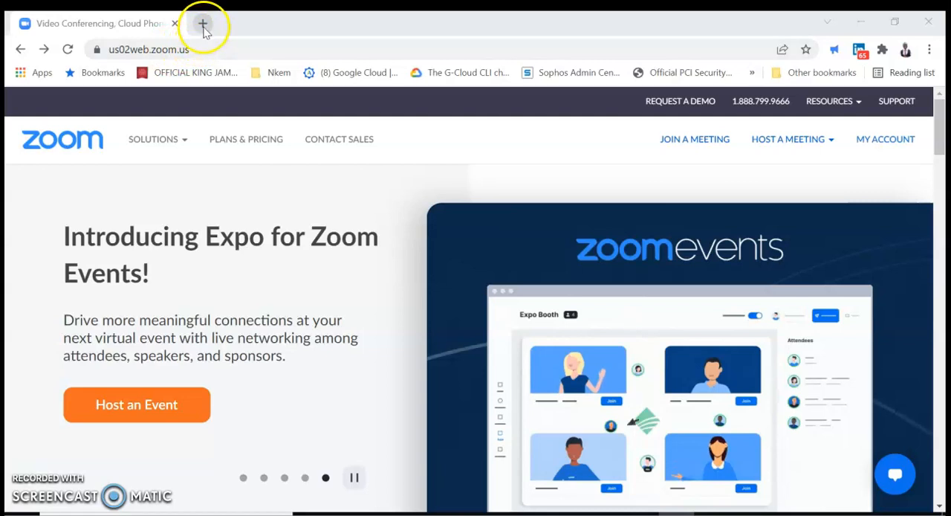
Open zoom.us in a new browser tab and go to the account's Meetings page.
text(zoom)
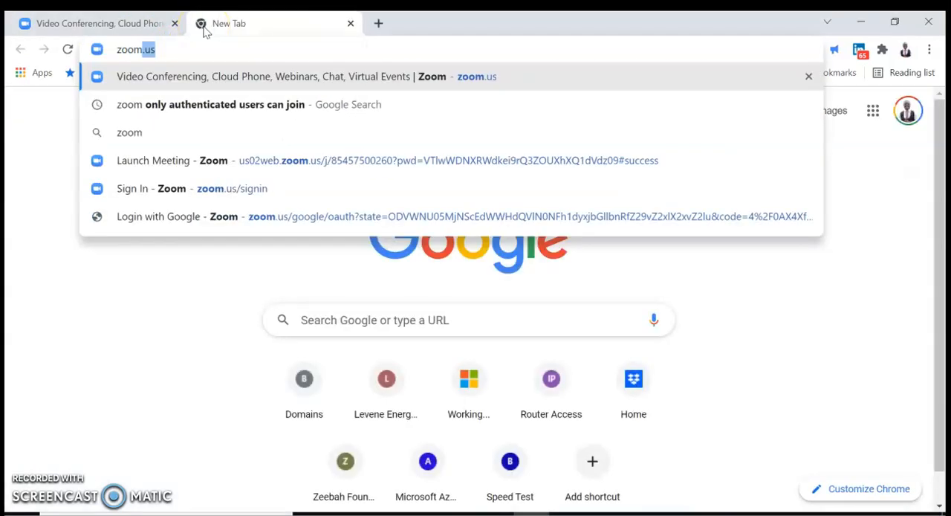
key(Return)
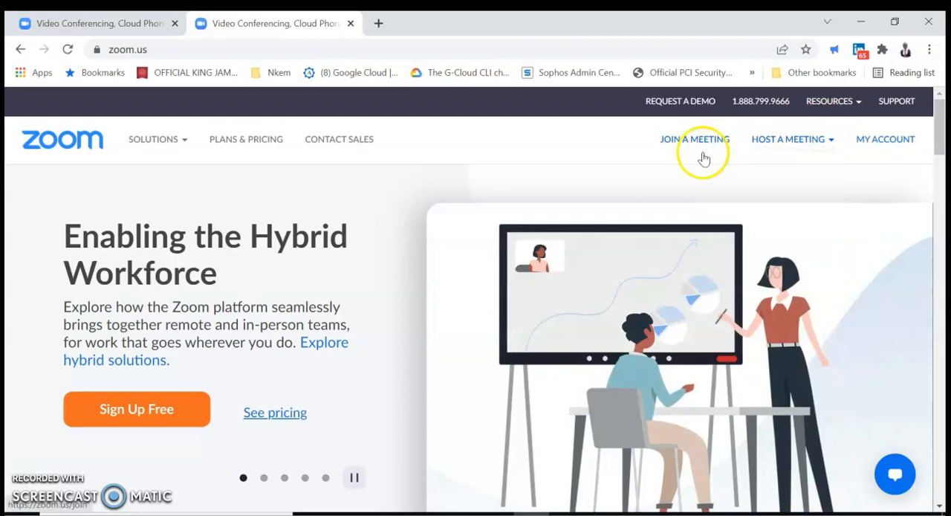
click(888, 140)
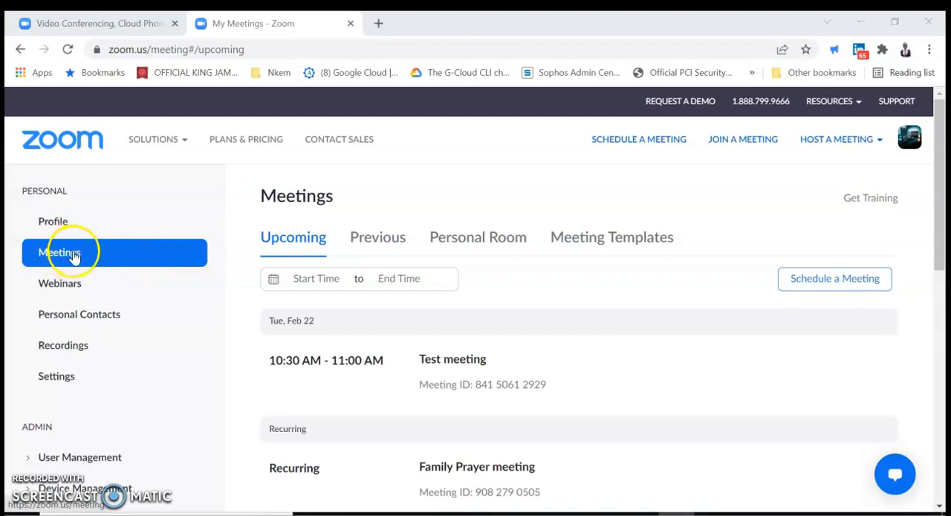
Look over the upcoming meetings and start scheduling a new meeting.
mouse_move(546, 361)
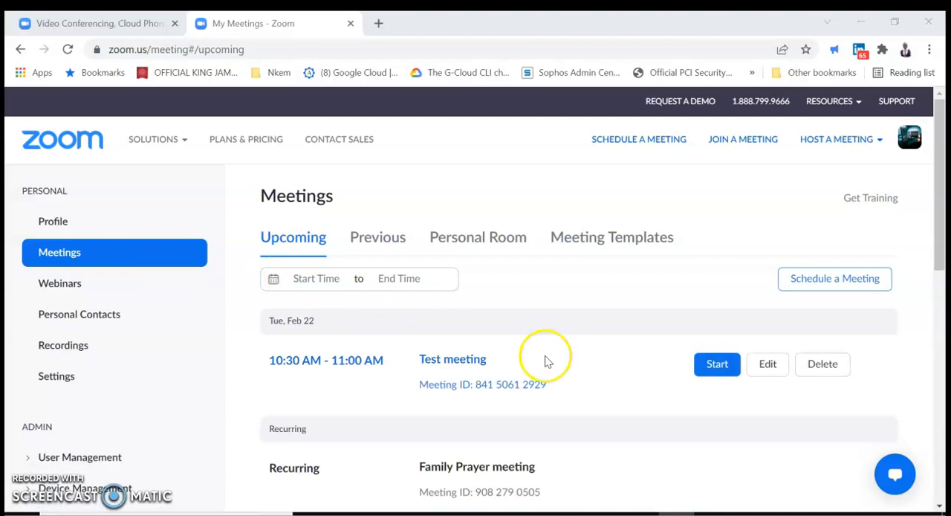
scroll(545, 361, down, 2)
scroll(545, 362, up, 2)
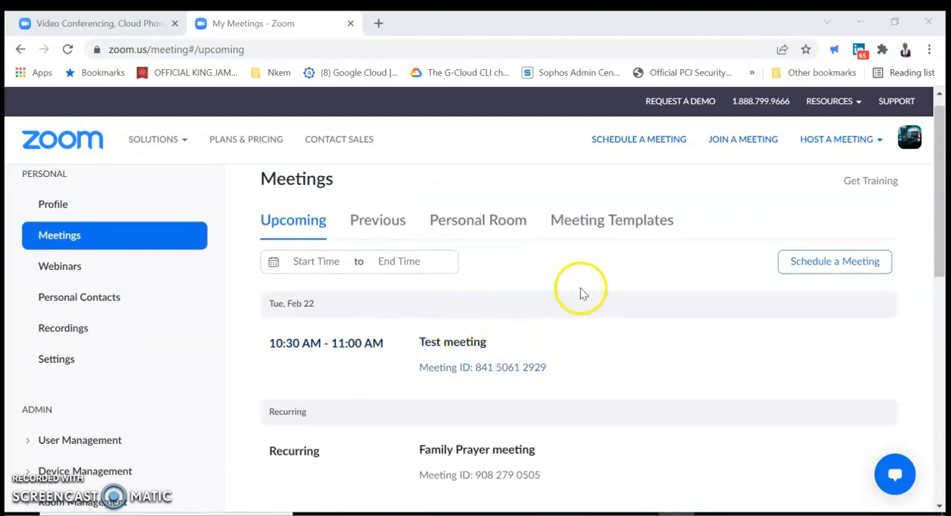
click(844, 269)
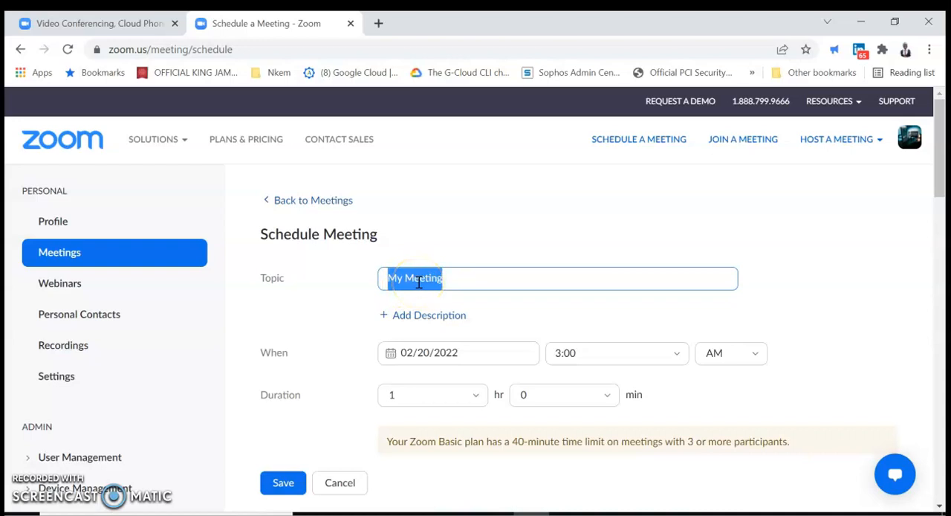
Set the meeting topic to "New meeting" and add the description "My club meeting".
text(New)
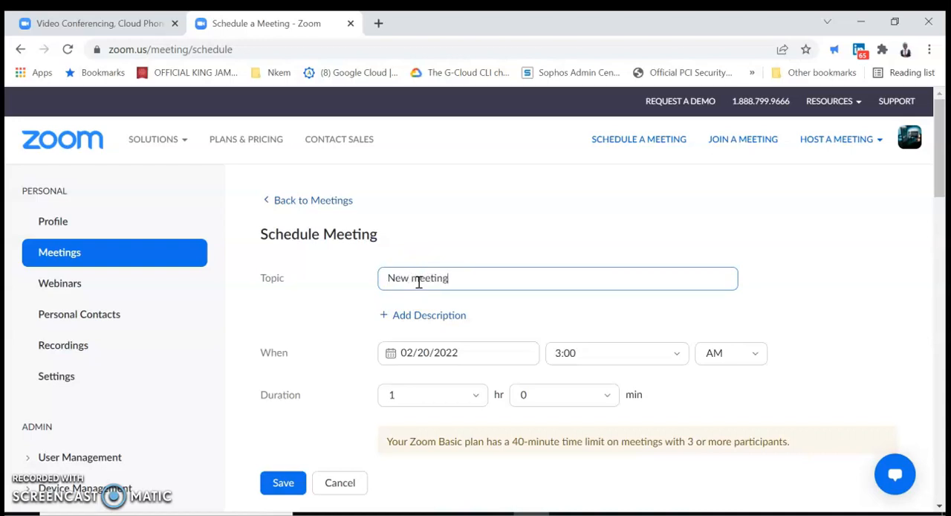
click(602, 320)
click(434, 316)
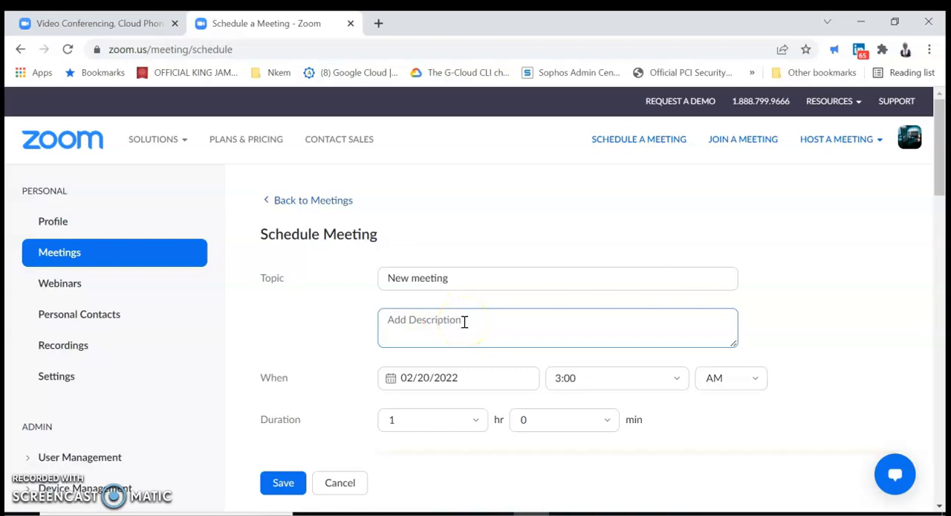
text(My club meeting)
click(625, 325)
Set the meeting date to 02/23/2022.
scroll(624, 324, down, 1)
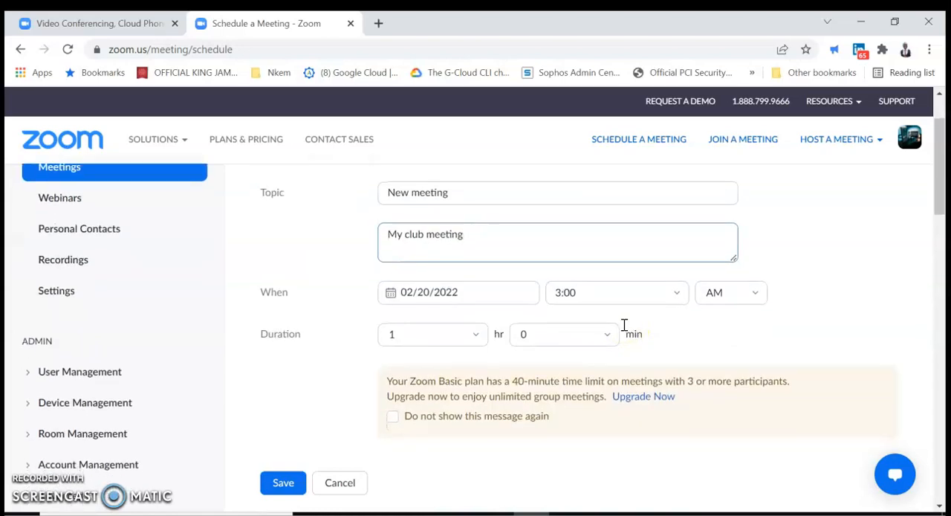
click(457, 287)
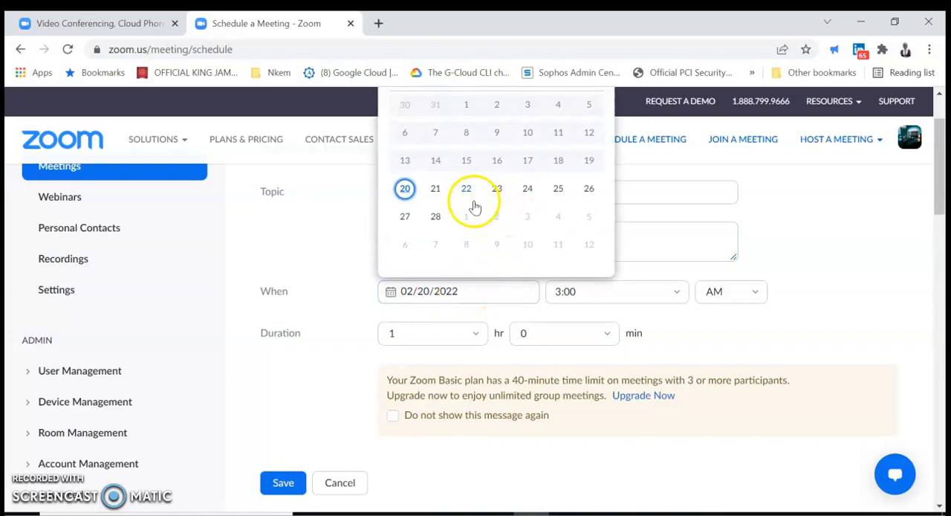
click(499, 191)
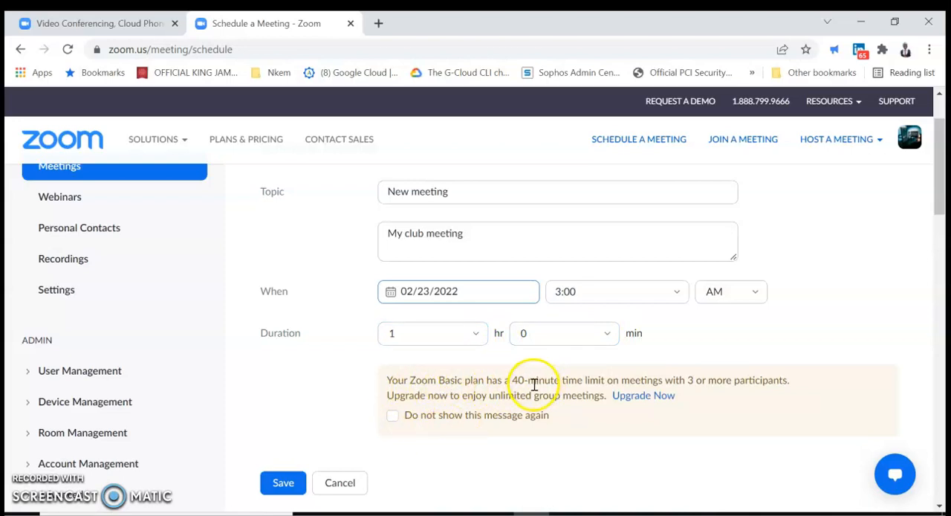
Set the meeting duration to 0 hr 15 min.
click(479, 336)
click(444, 166)
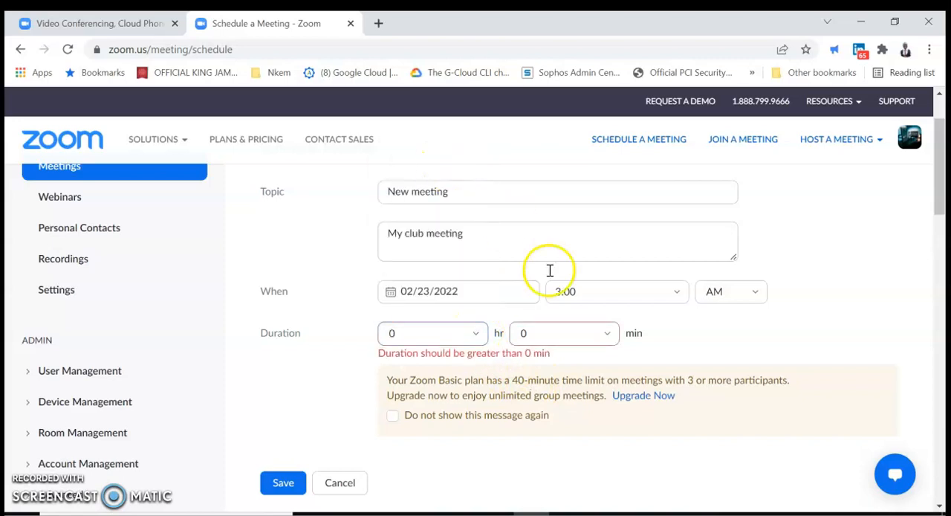
click(579, 332)
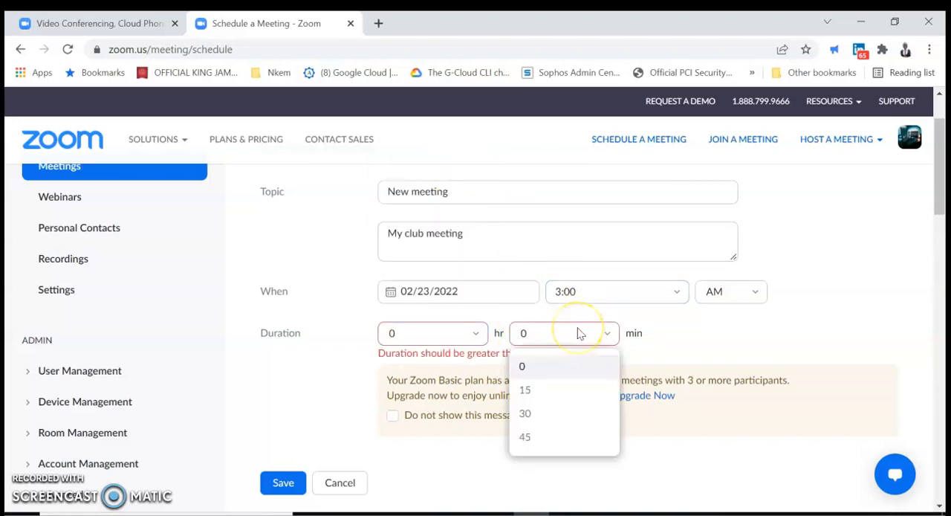
click(586, 397)
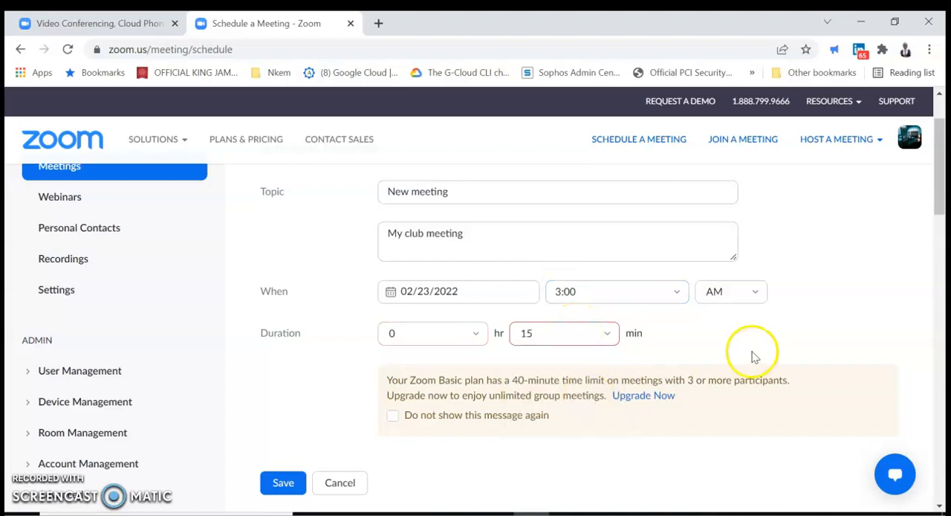
Review the time zone and meeting ID settings and check which meeting templates are available.
scroll(775, 318, down, 2)
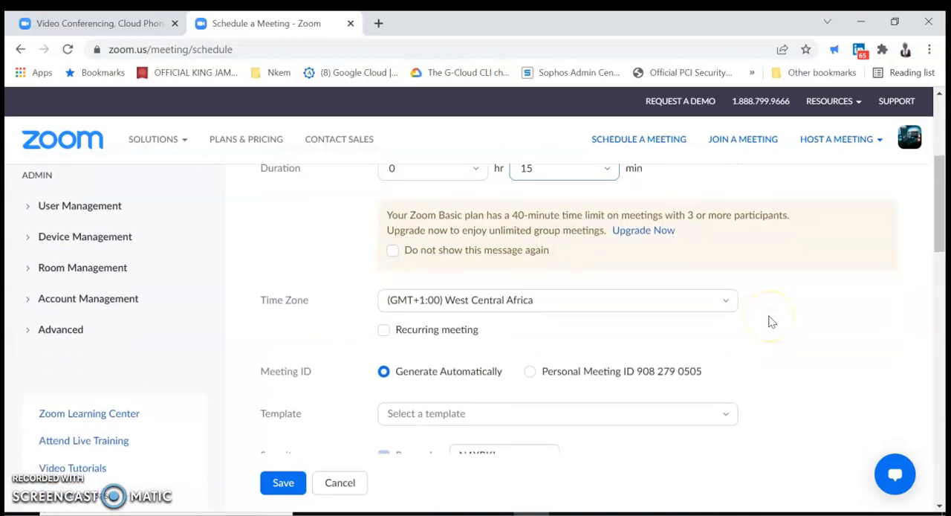
scroll(772, 321, down, 2)
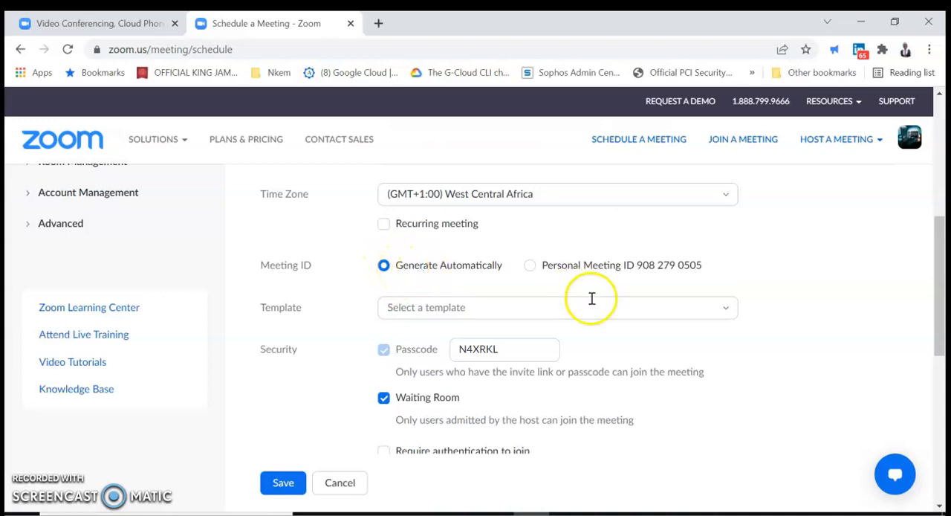
click(728, 312)
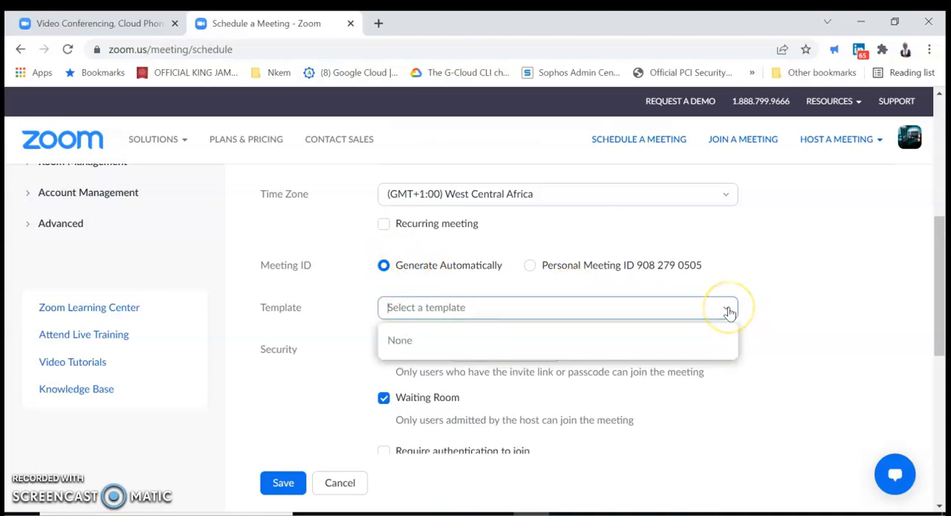
click(810, 310)
Try requiring authentication to join, highlight its sign-in method, and turn the requirement off again.
scroll(813, 345, down, 1)
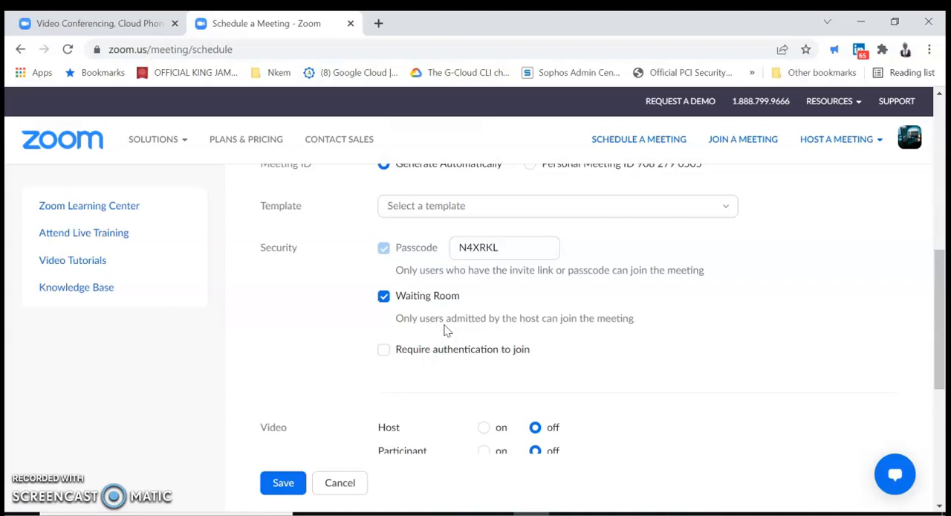
click(384, 351)
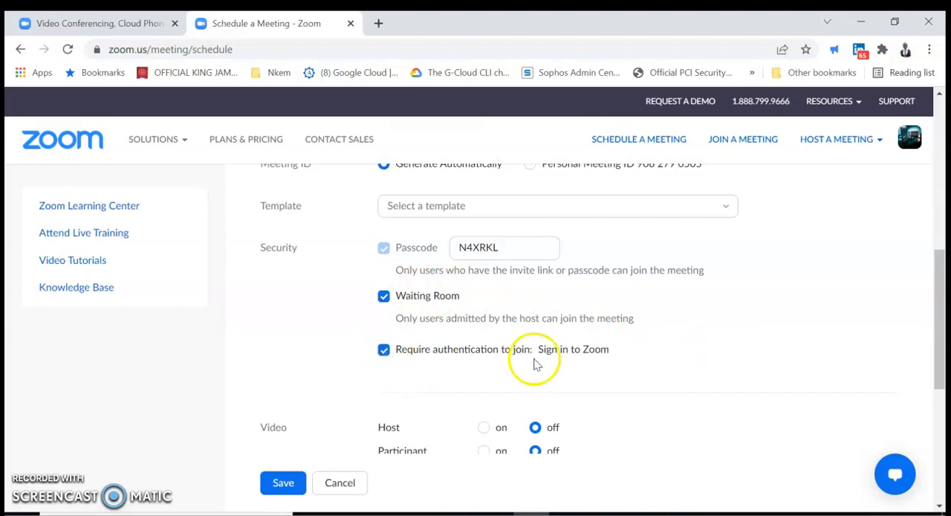
drag(540, 351, 614, 359)
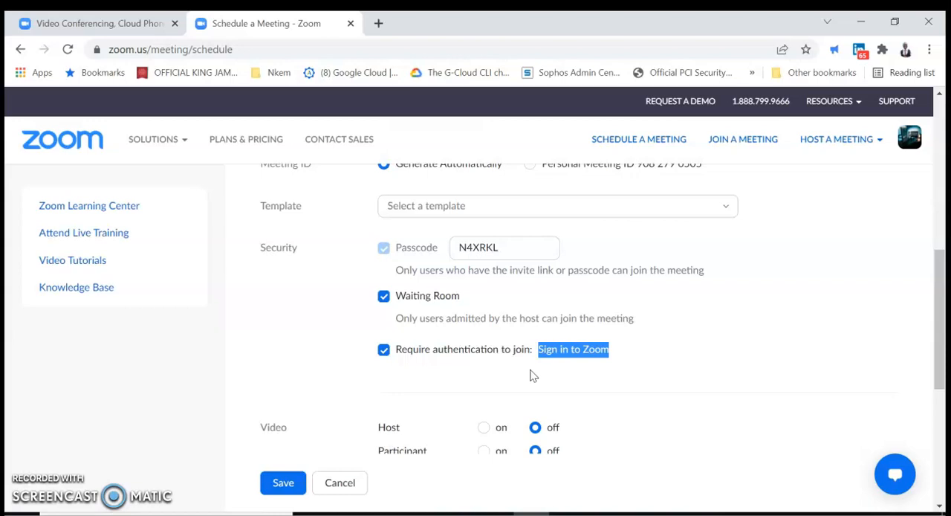
click(382, 351)
Show the additional meeting options below the video settings, leaving Mute participants upon entry off.
scroll(706, 359, down, 2)
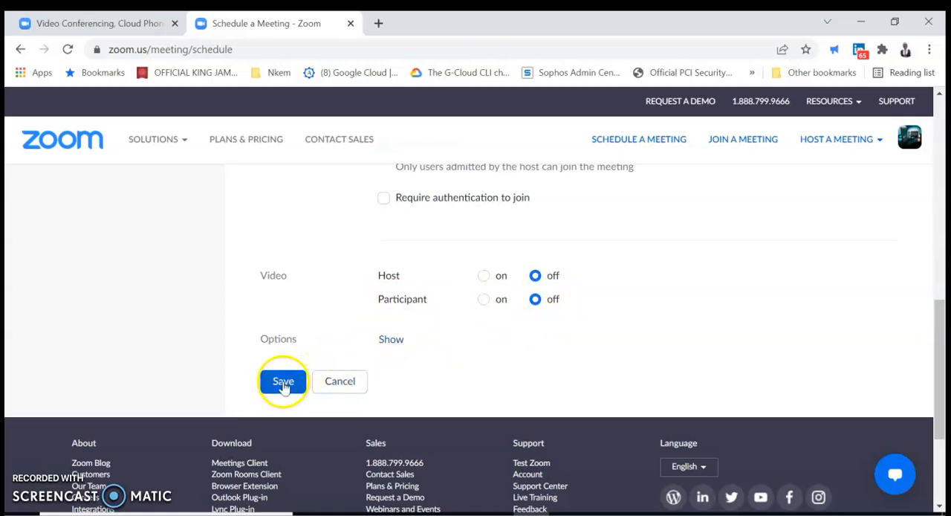
click(391, 341)
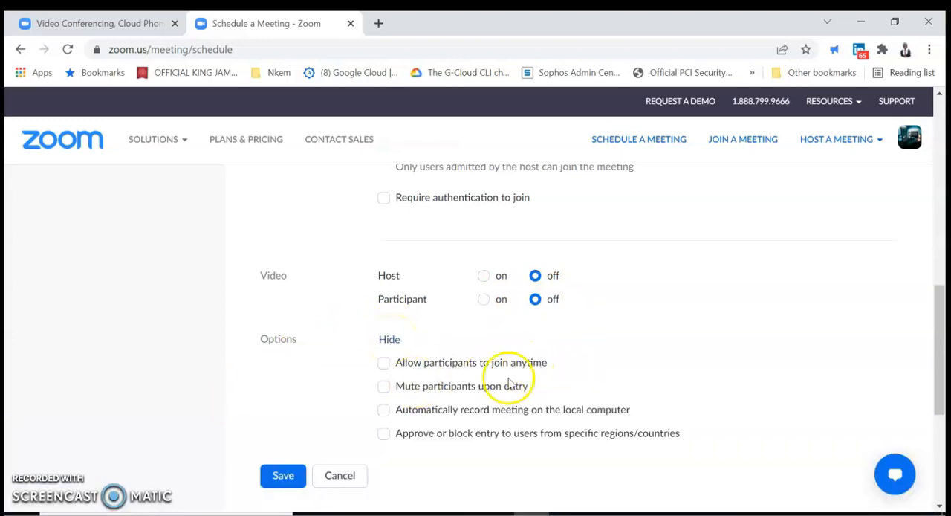
click(384, 391)
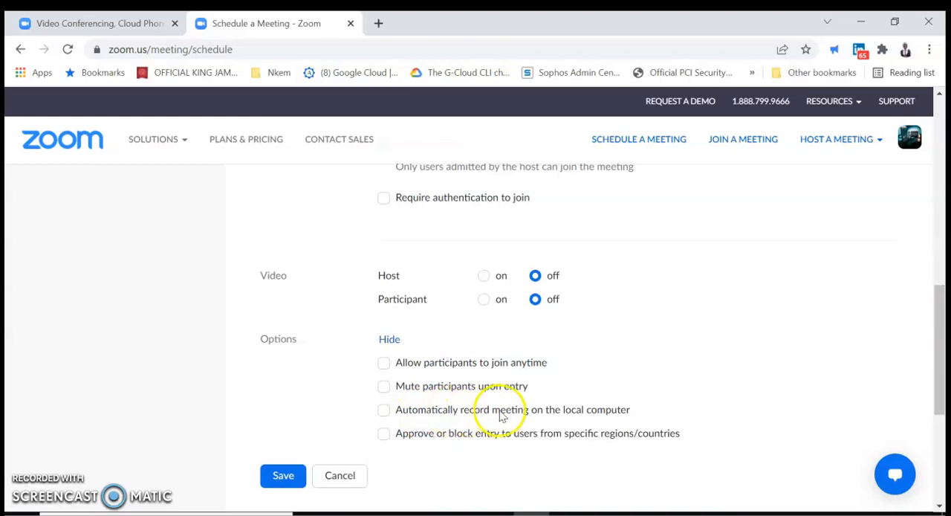
Try restricting entry to only users from Nigeria and the United States.
click(383, 435)
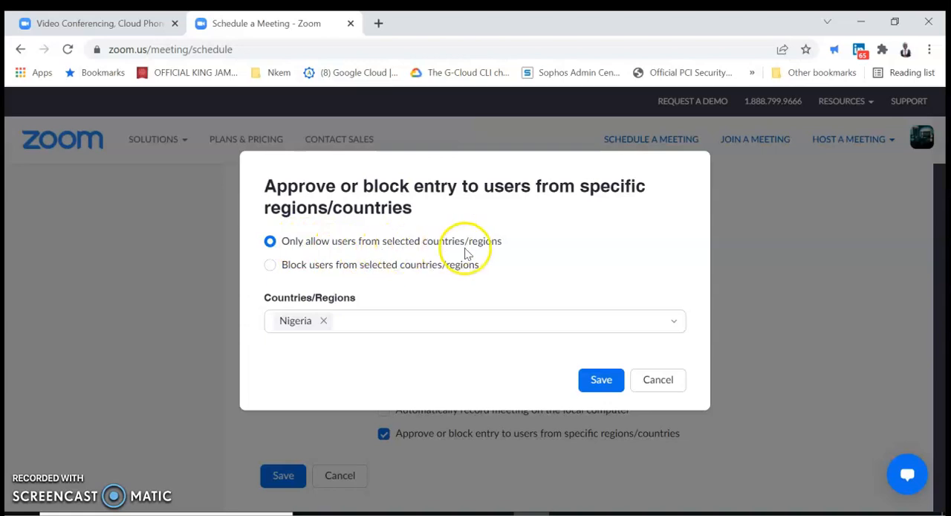
click(372, 325)
text(unite)
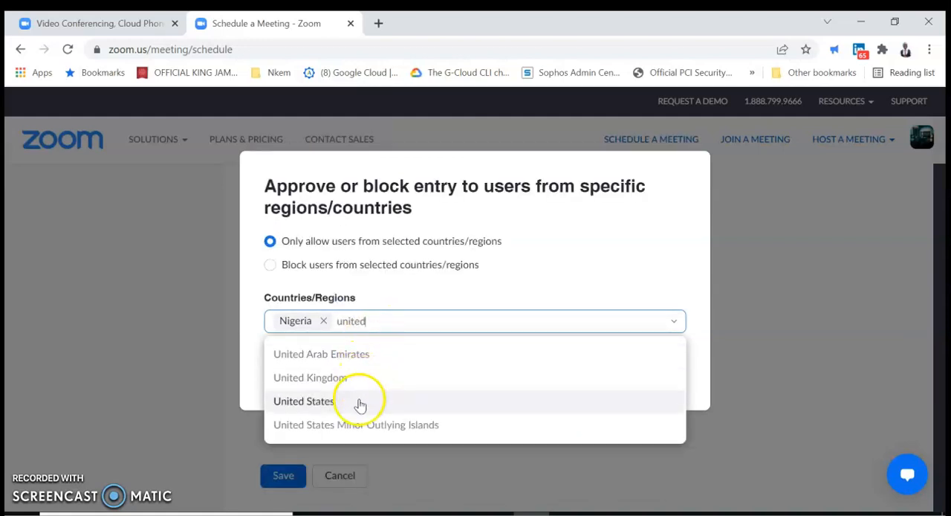
text(d)
click(360, 405)
click(584, 272)
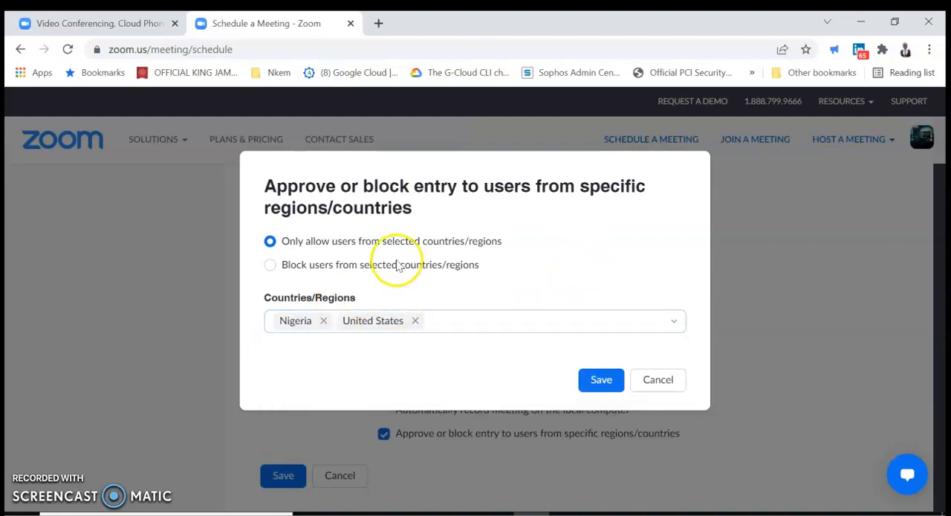
Try the option to block users from selected countries/regions, and cancel the entry restriction.
click(341, 269)
click(395, 315)
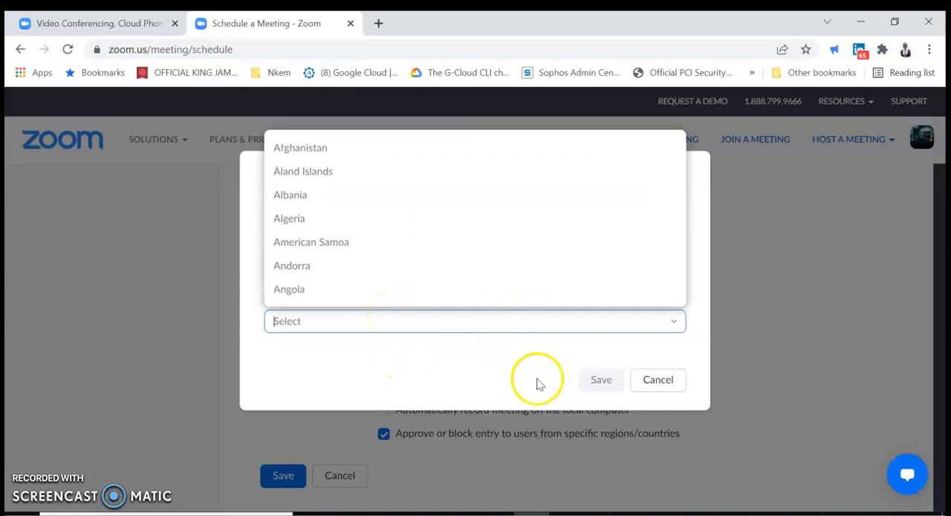
click(652, 383)
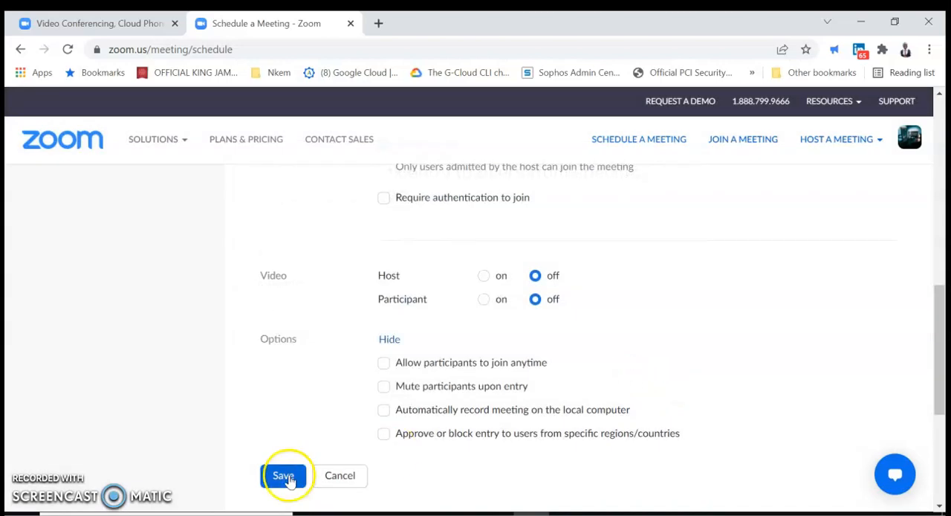
Save the scheduled meeting and open its meeting invitation to review the text.
click(276, 478)
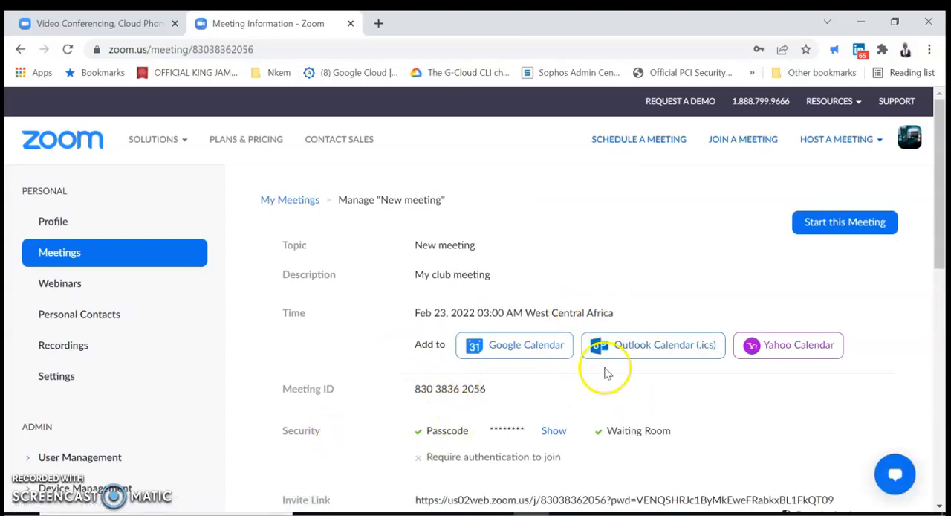
scroll(648, 382, down, 3)
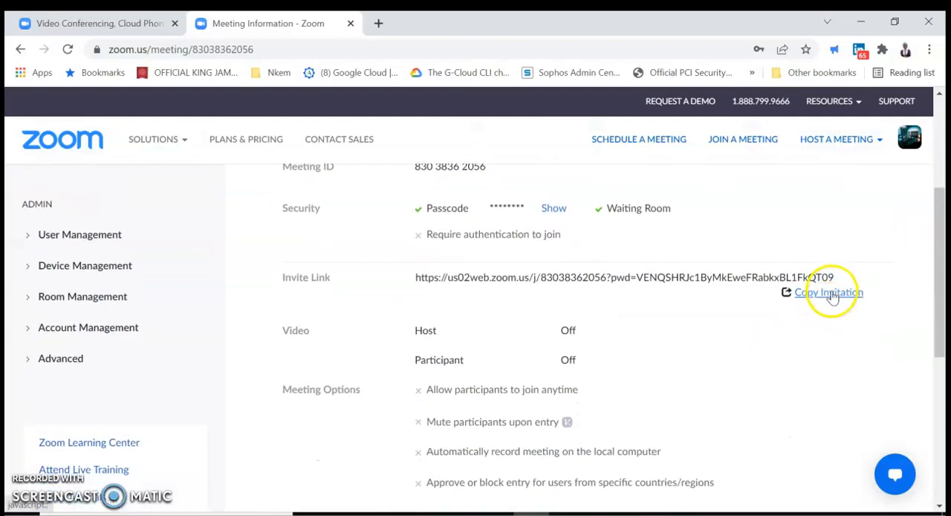
click(831, 294)
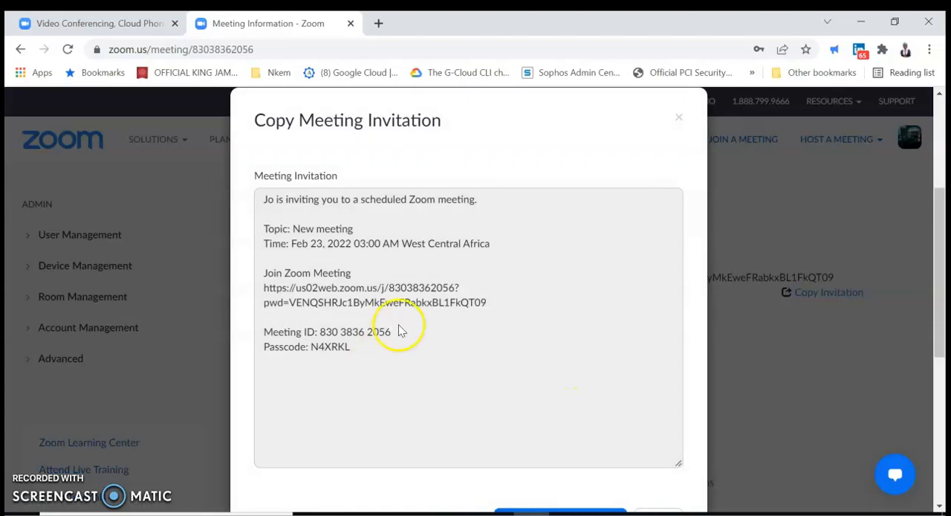
scroll(399, 325, up, 1)
scroll(398, 325, down, 1)
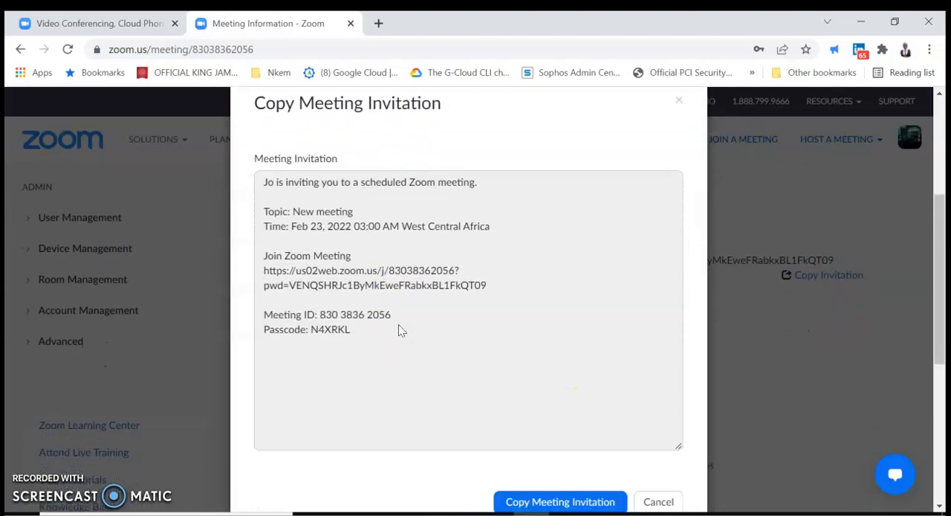
scroll(398, 330, down, 1)
scroll(399, 330, up, 1)
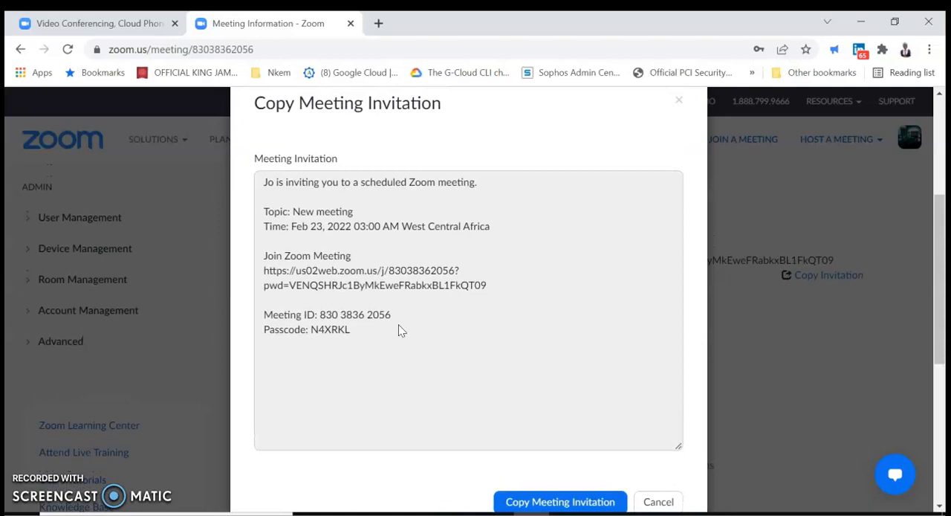